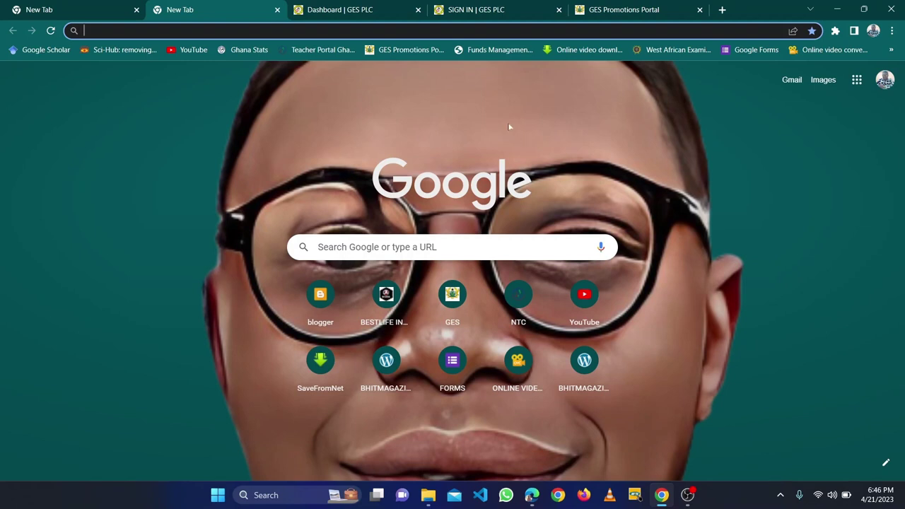
Step: Switch between the sign-in page and the head teacher's dashboard, ending on the dashboard with its Activity Summary
click(469, 10)
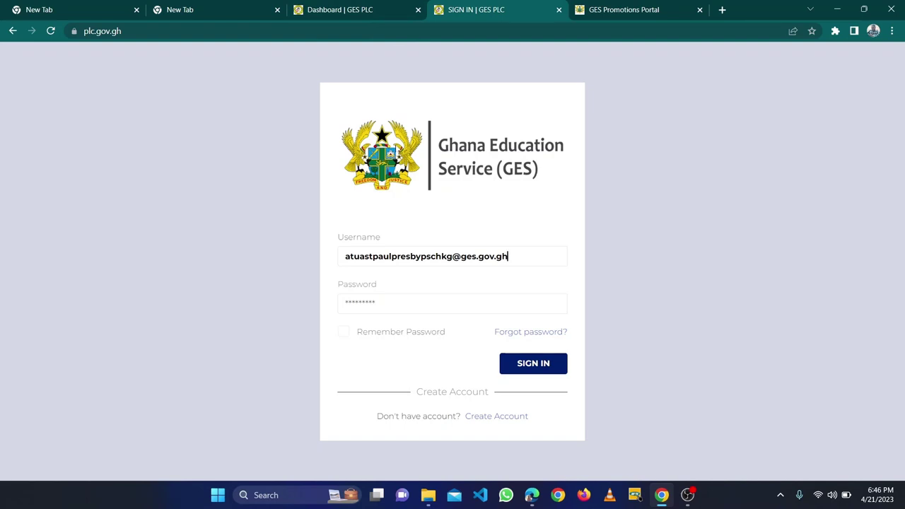
click(351, 9)
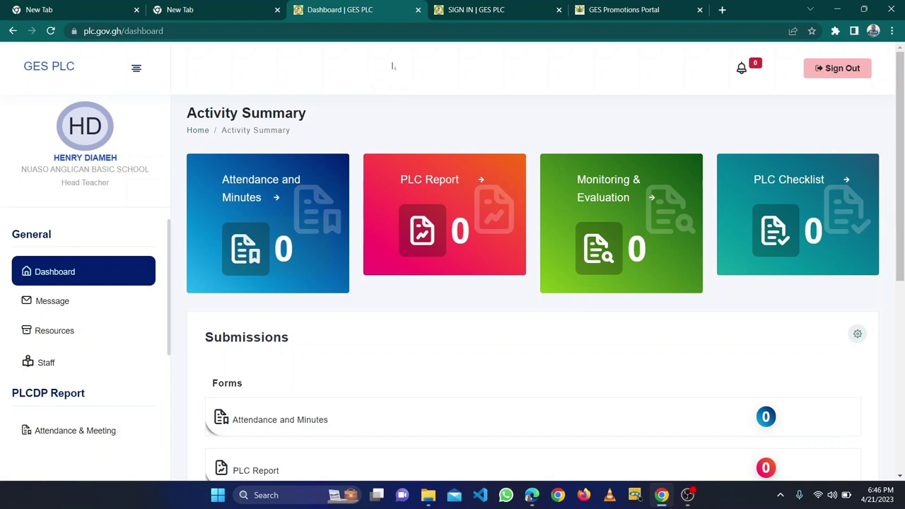
click(474, 11)
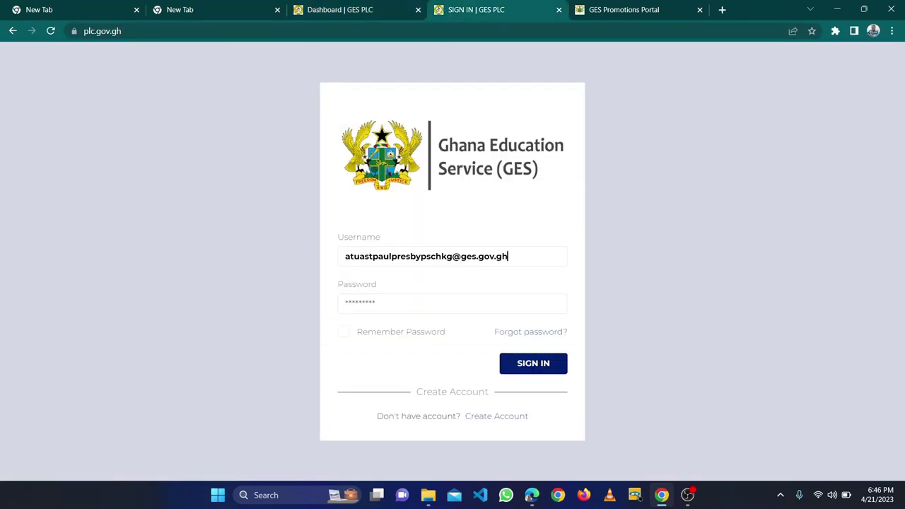
click(383, 14)
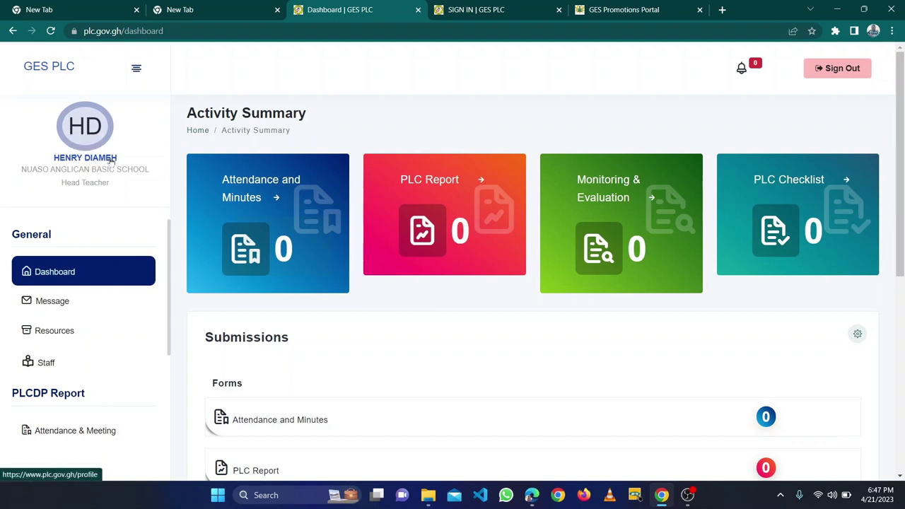
Step: Open the head teacher's Edit Profile page and select the Curriculum Lead (CL) Verification Code
click(88, 159)
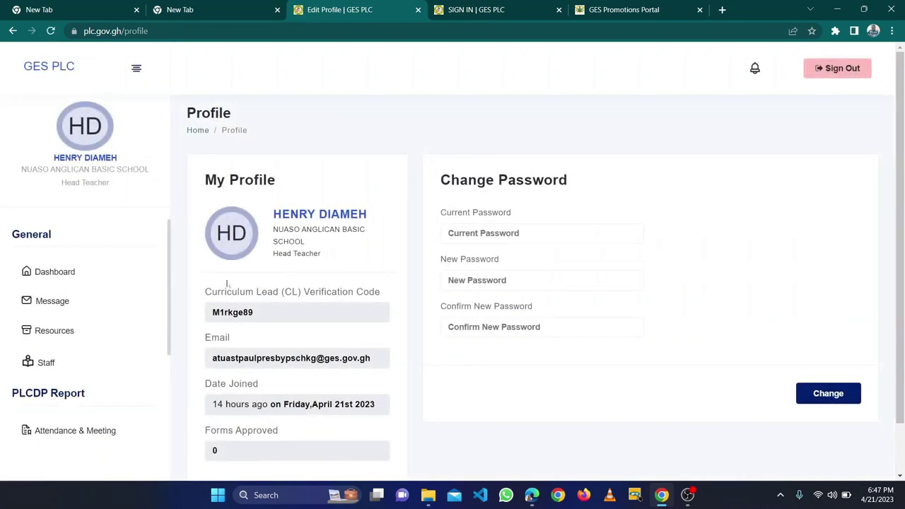
scroll(540, 276, down, 1)
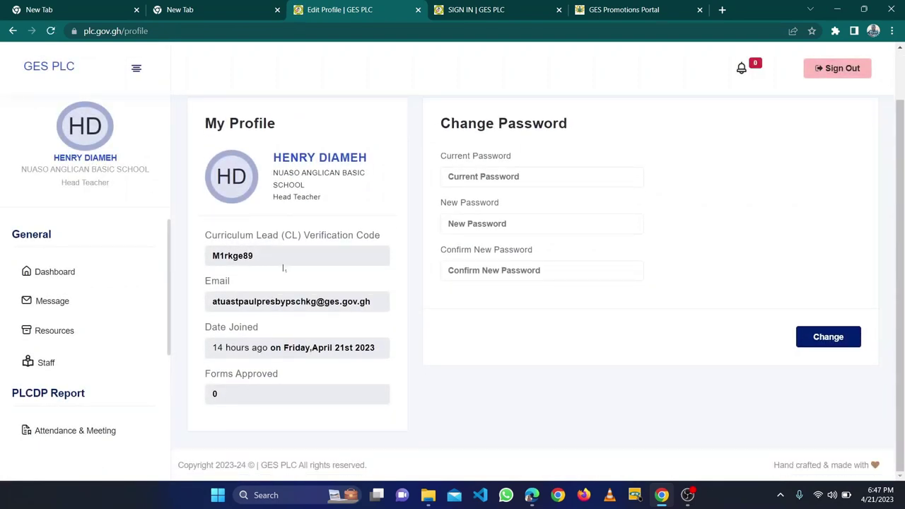
drag(258, 256, 209, 258)
key(ctrl+c)
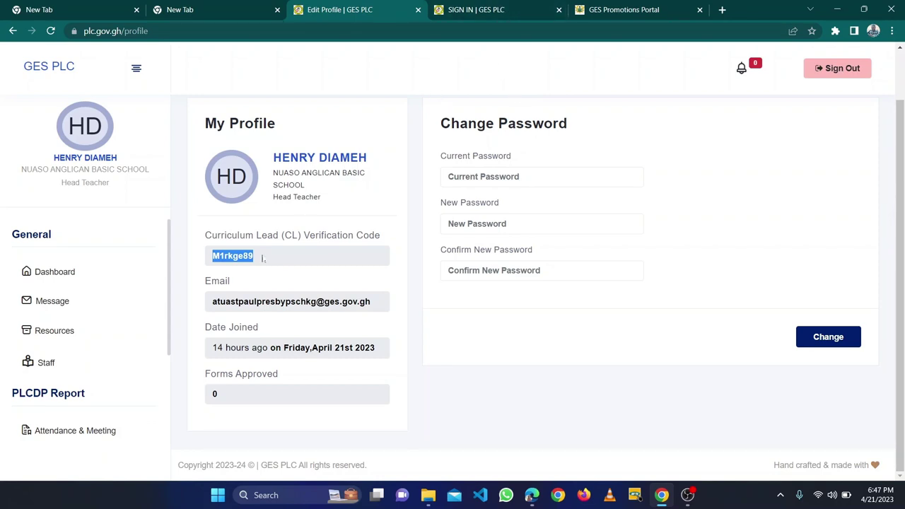
Step: From the sign-in page, start a Curriculum Lead account and paste the head's verification code
click(498, 8)
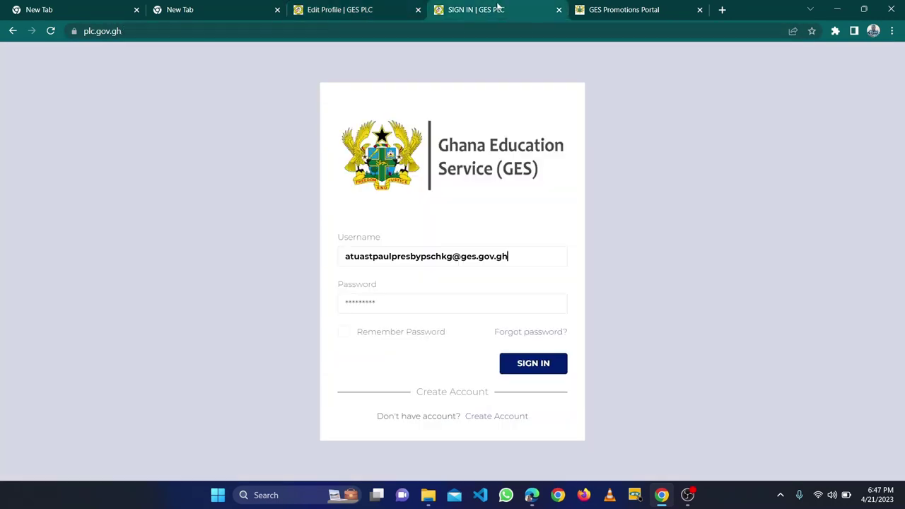
click(497, 417)
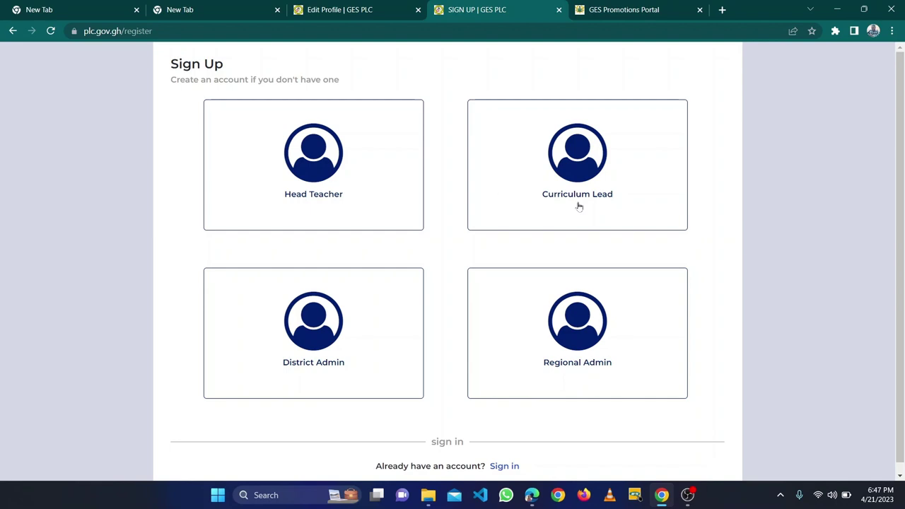
click(580, 162)
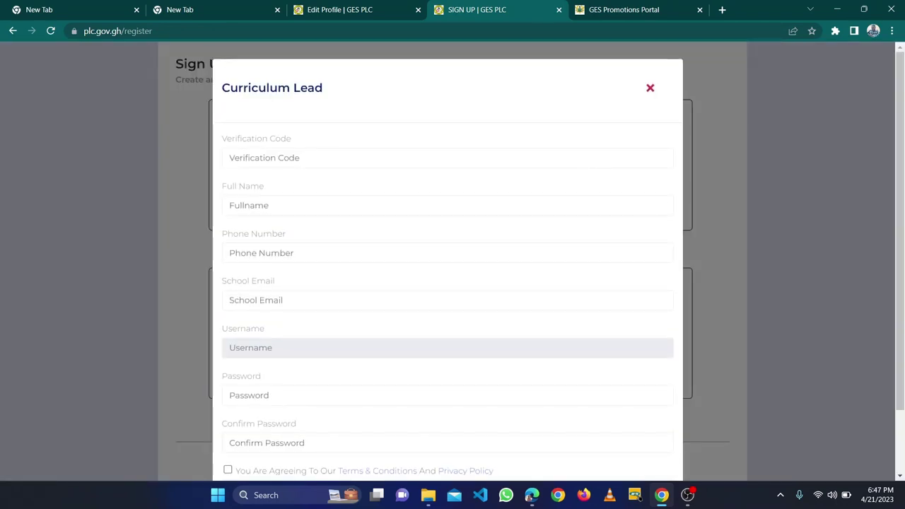
key(ctrl+v)
key(Tab)
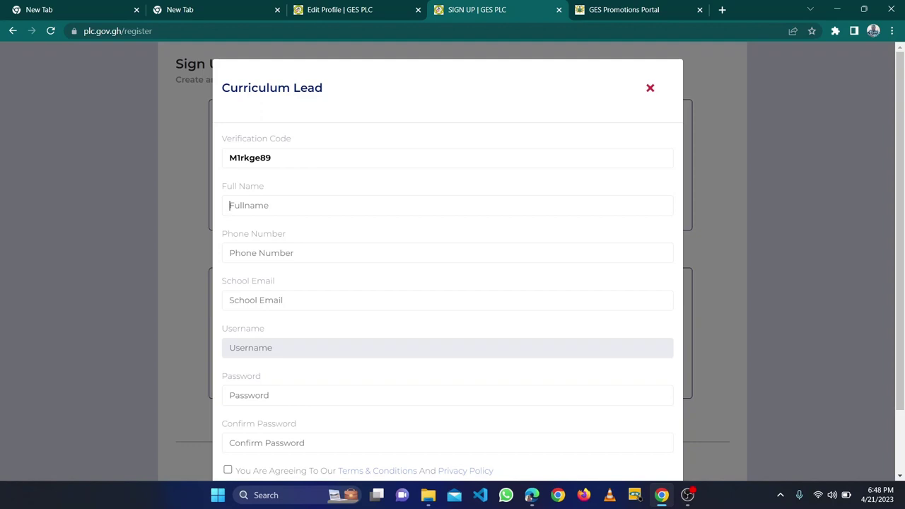
Step: Enter the Curriculum Lead's full name, phone number and school email address
key(Tab)
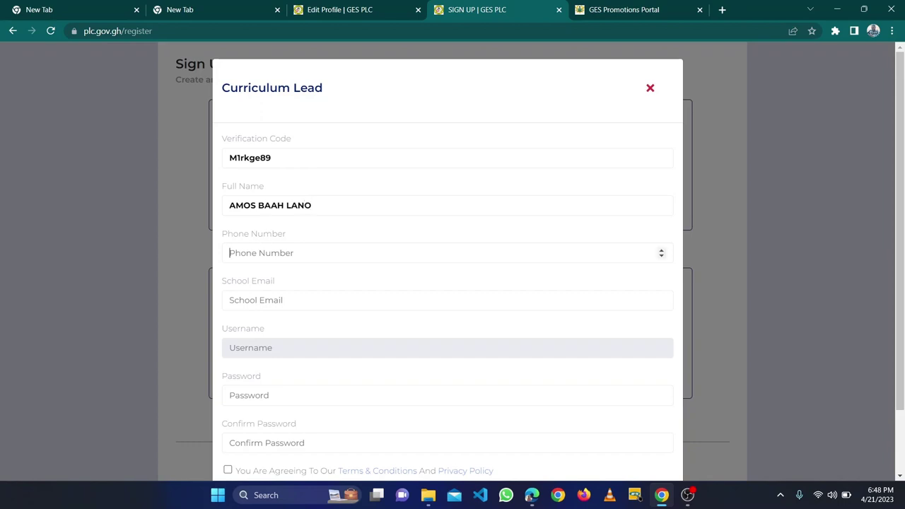
click(255, 300)
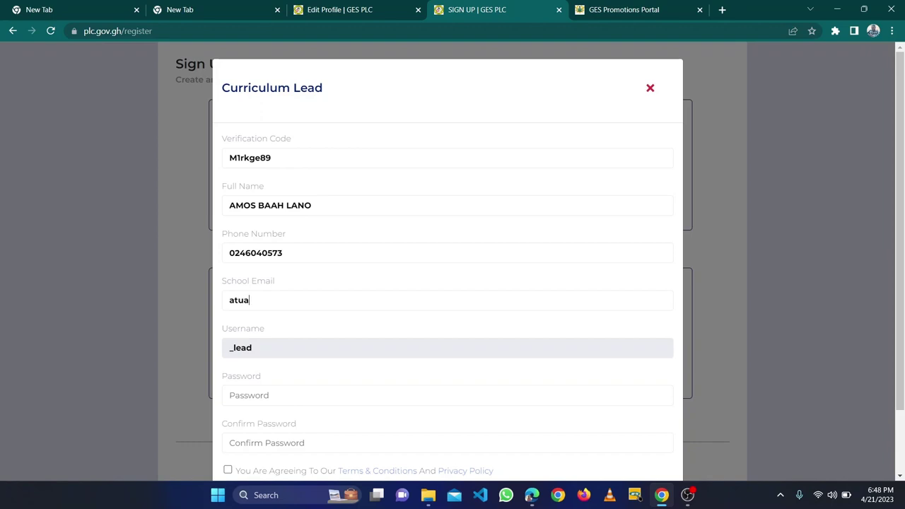
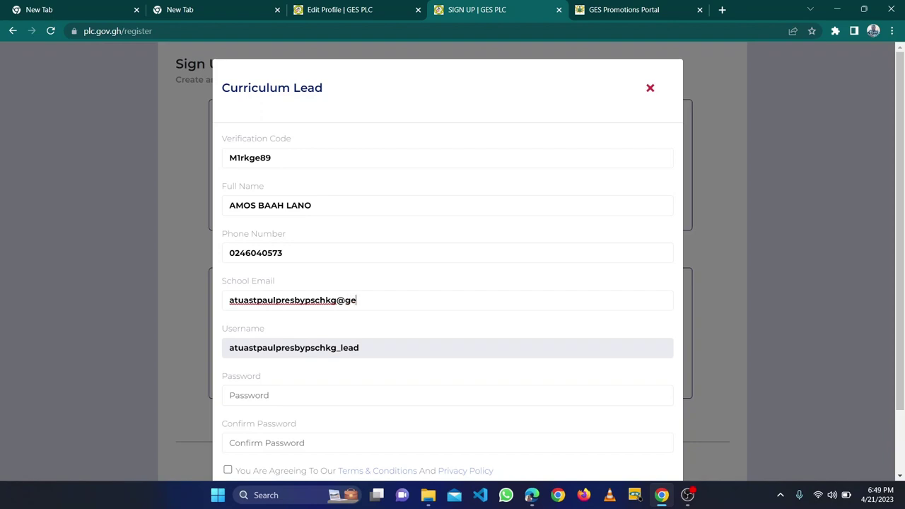
Step: Enter the account password, retyping it after clearing the first attempt
click(233, 395)
scroll(283, 354, down, 1)
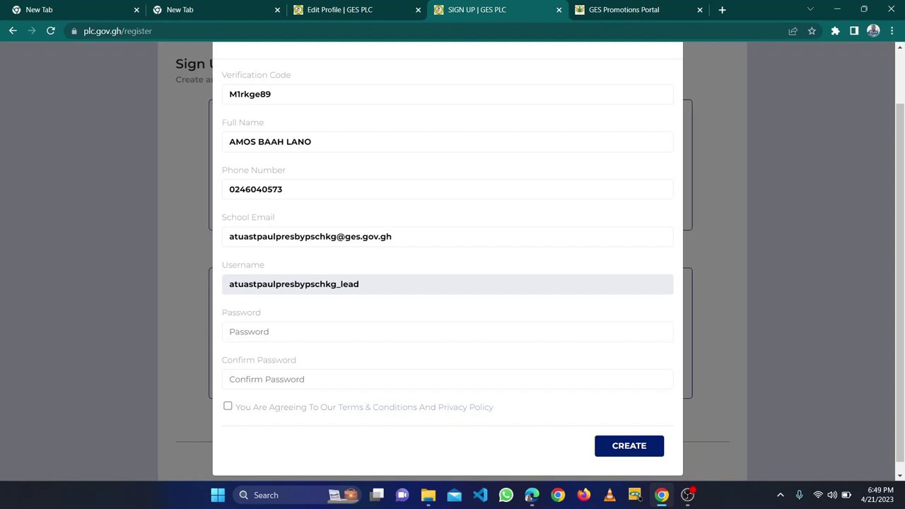
text(123456)
key(BackSpace)
key(BackSpace)
key(BackSpace)
key(BackSpace)
key(BackSpace)
key(BackSpace)
text(••••••••••••••••••)
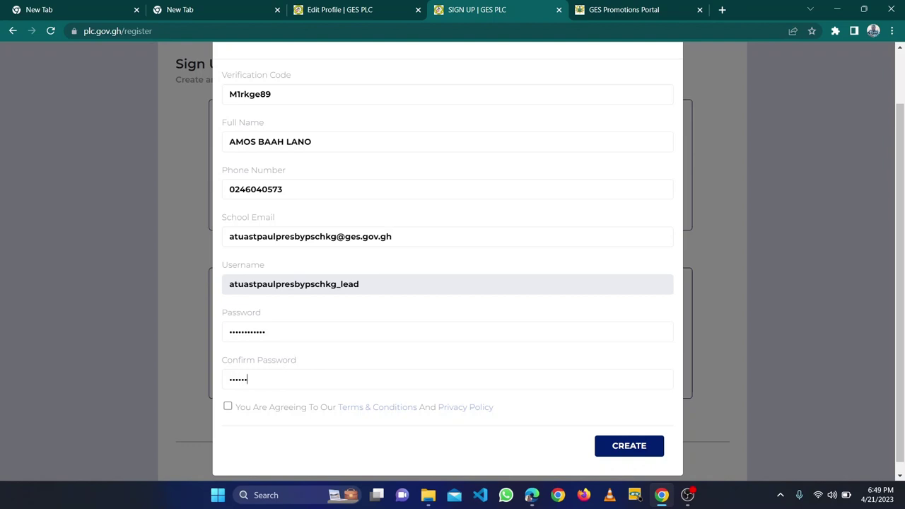
text(••••••)
Step: Accept the terms and privacy policy, then submit the Curriculum Lead registration form
click(228, 407)
scroll(340, 319, up, 1)
scroll(340, 320, down, 2)
scroll(340, 321, up, 2)
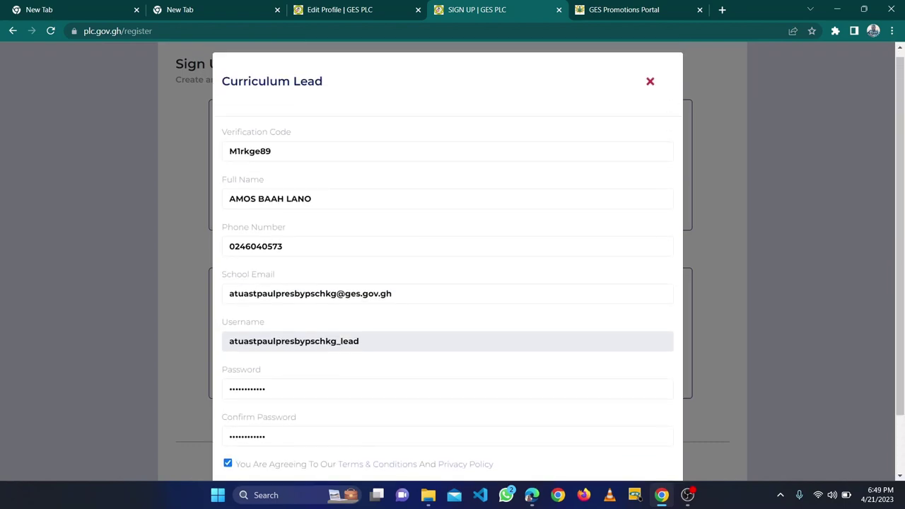
scroll(340, 320, down, 2)
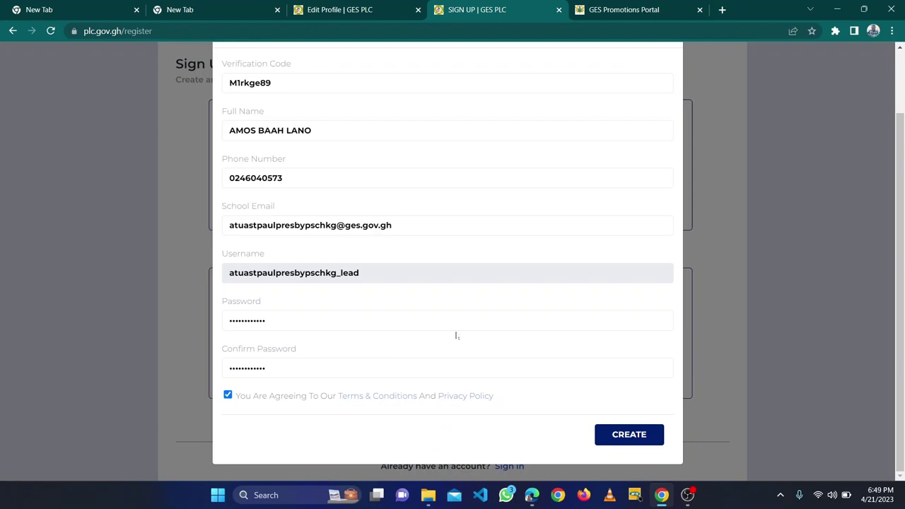
scroll(587, 390, up, 2)
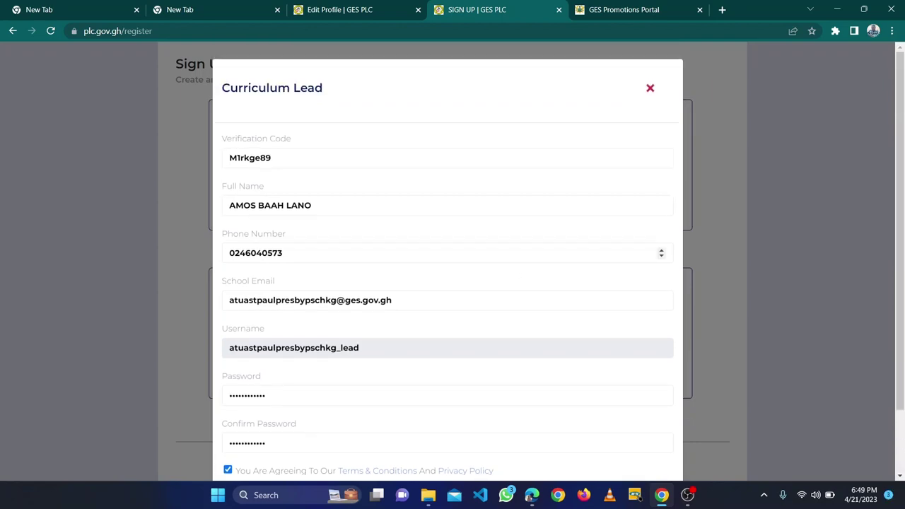
scroll(608, 394, down, 2)
click(622, 435)
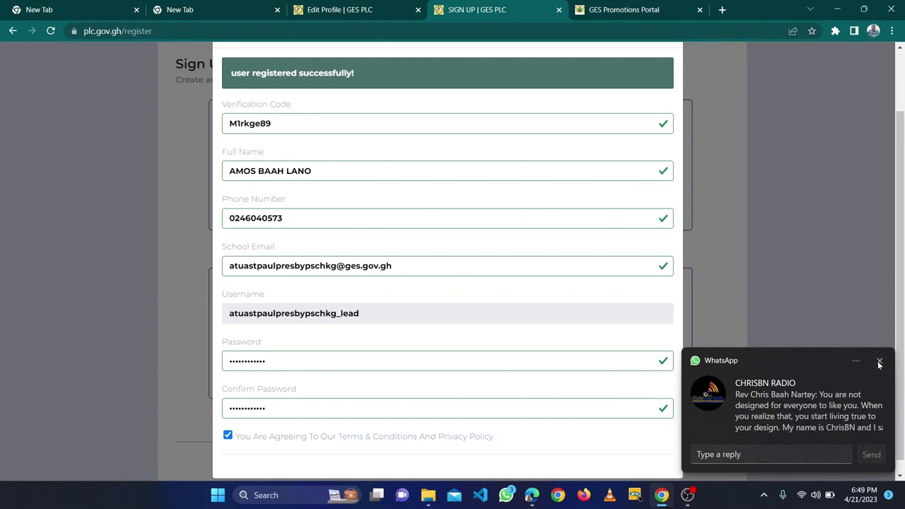
click(879, 361)
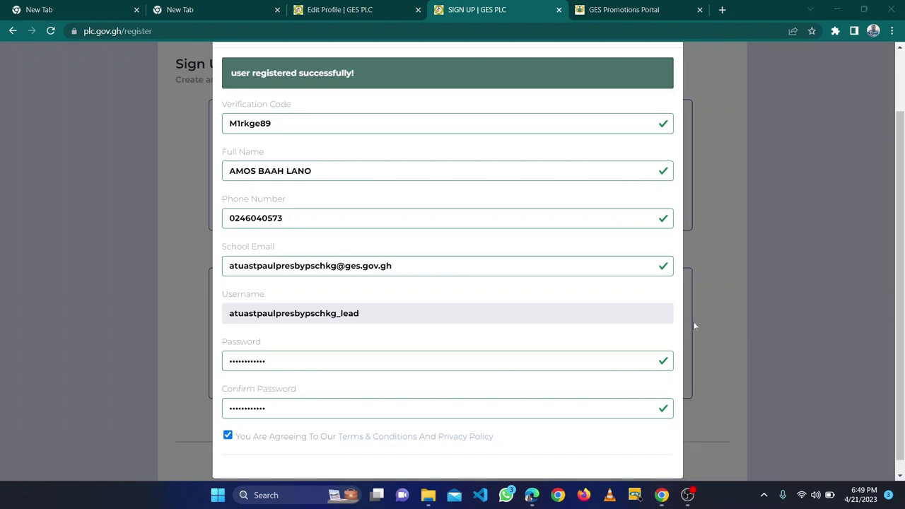
scroll(523, 256, up, 1)
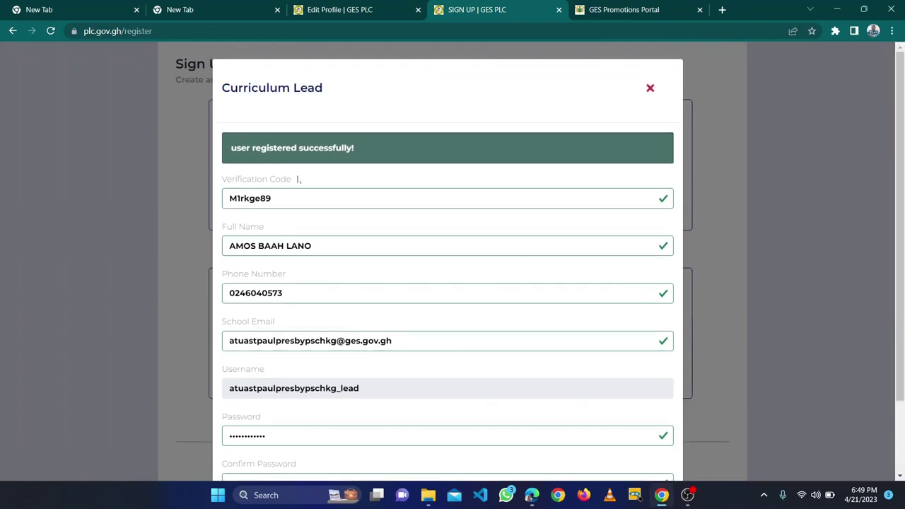
Step: Close the registration dialog and follow the Sign in link
click(650, 89)
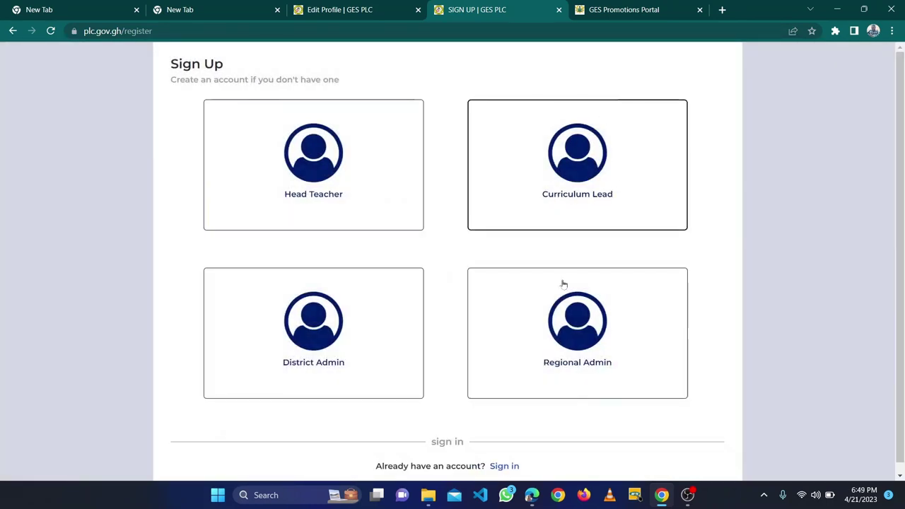
scroll(527, 478, down, 1)
click(507, 460)
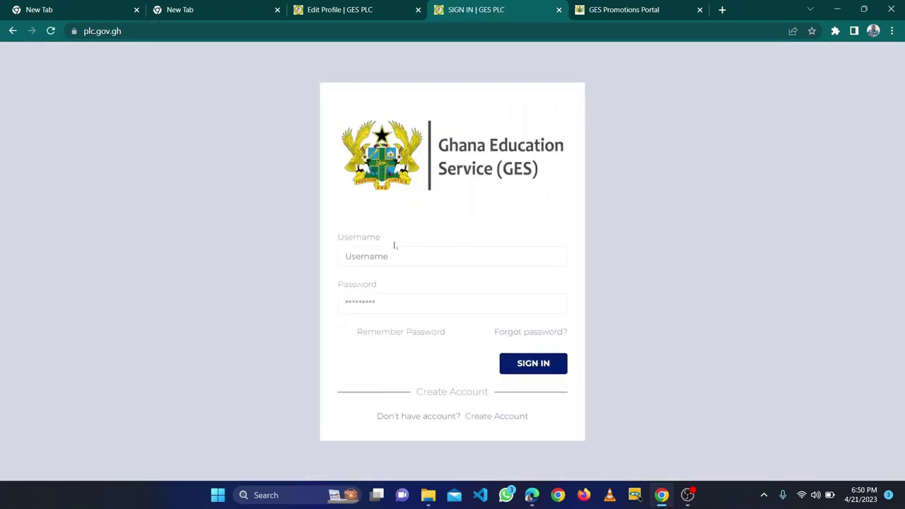
Step: Return to the head teacher's profile and select the name part of the school email
click(348, 14)
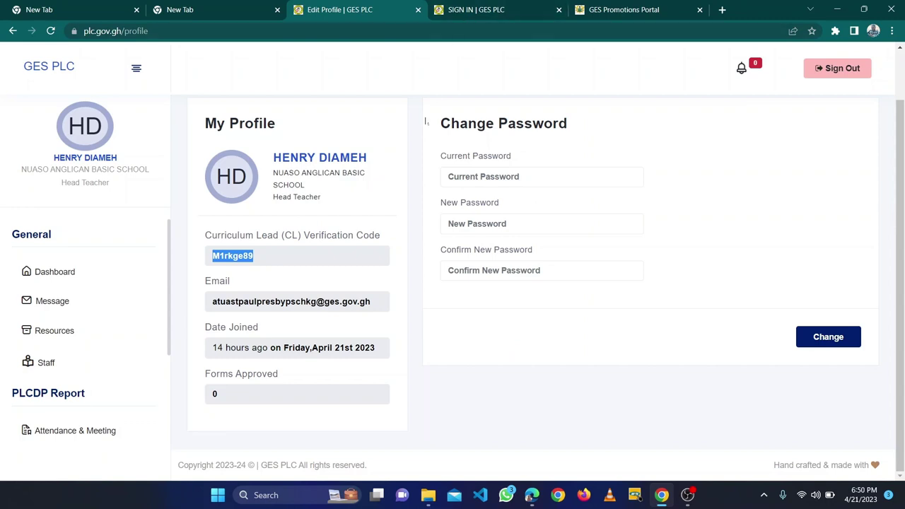
click(460, 8)
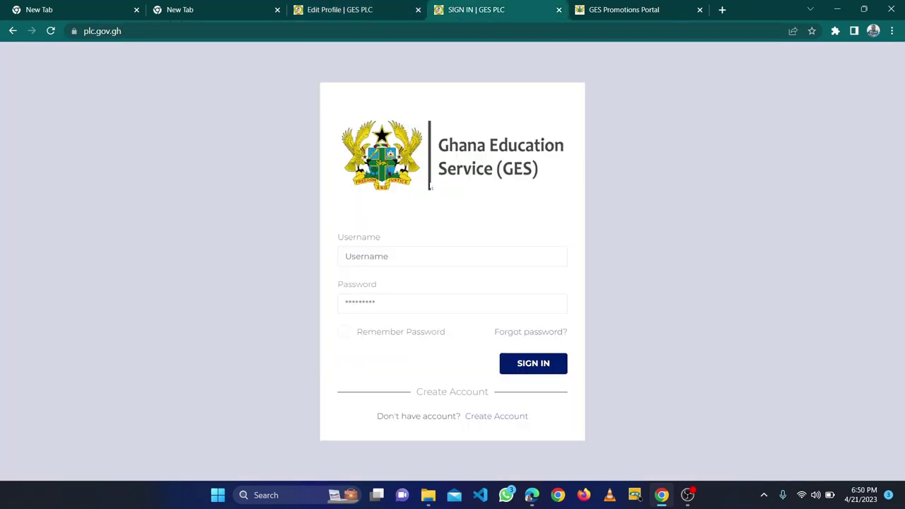
click(364, 7)
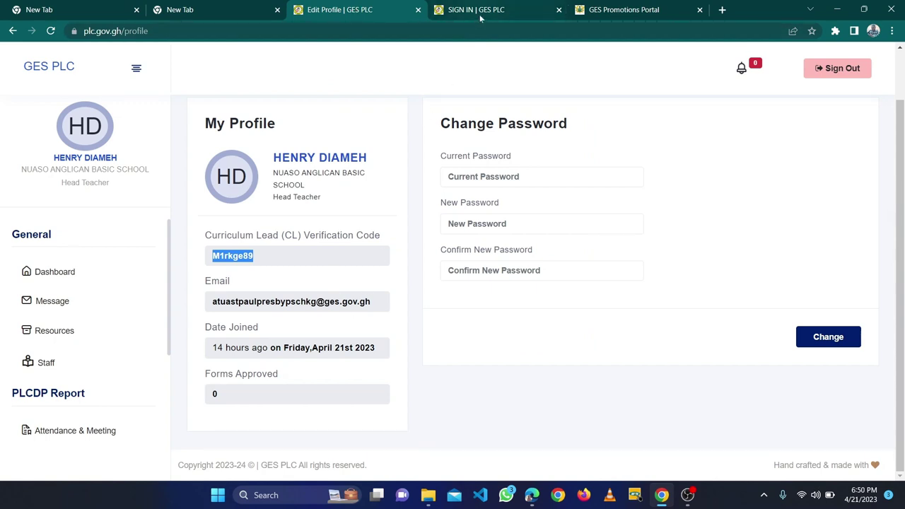
mouse_move(316, 301)
mouse_down()
mouse_move(266, 301)
mouse_move(205, 283)
mouse_move(193, 291)
mouse_move(231, 304)
mouse_move(319, 308)
mouse_up()
key(ctrl+c)
click(194, 291)
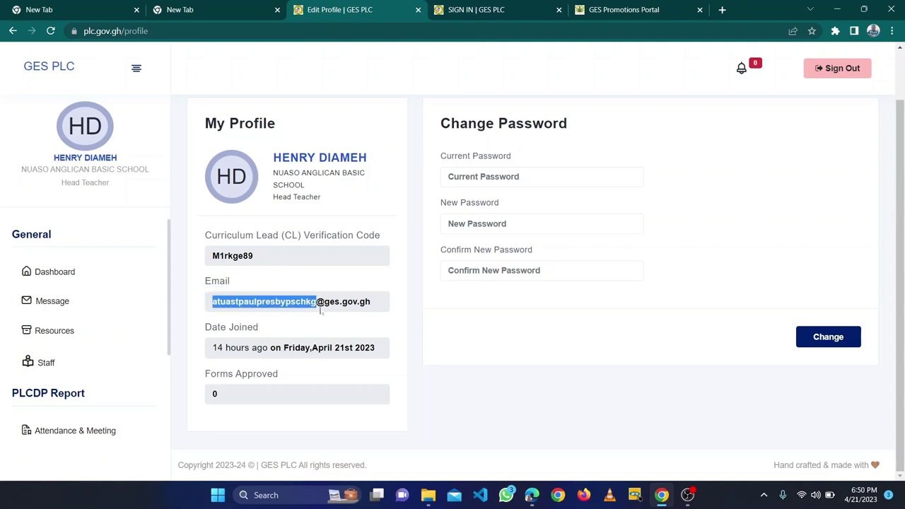
Step: Enter the copied email prefix plus '_lead' as username, the account password, and tick Remember Password
click(489, 12)
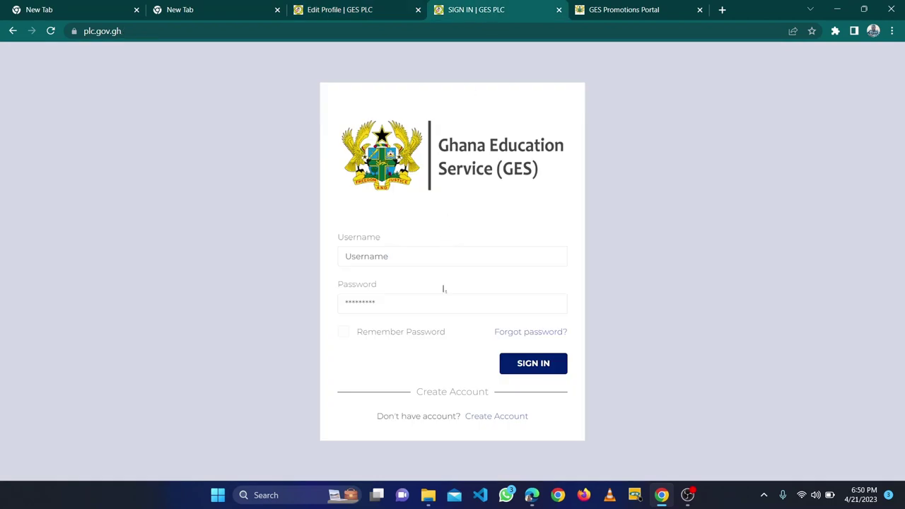
key(ctrl+v)
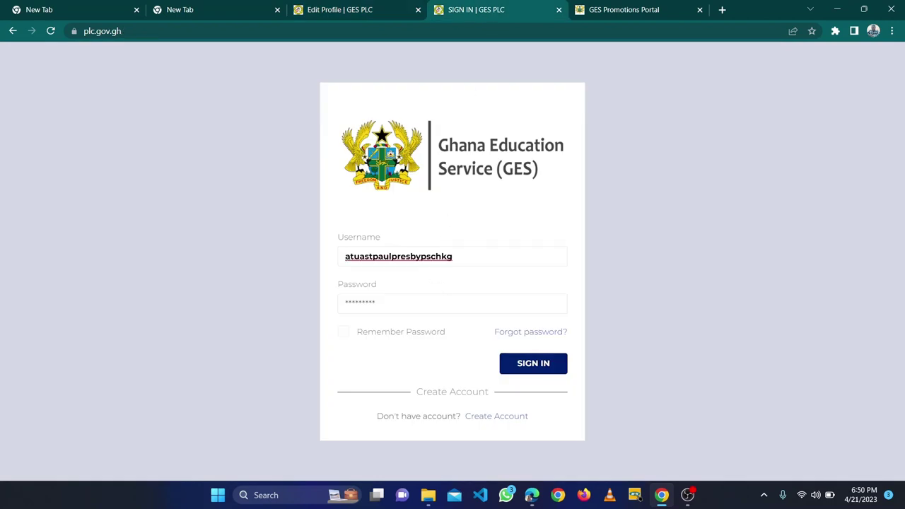
text(_lead)
key(Tab)
key(BackSpace)
text(•)
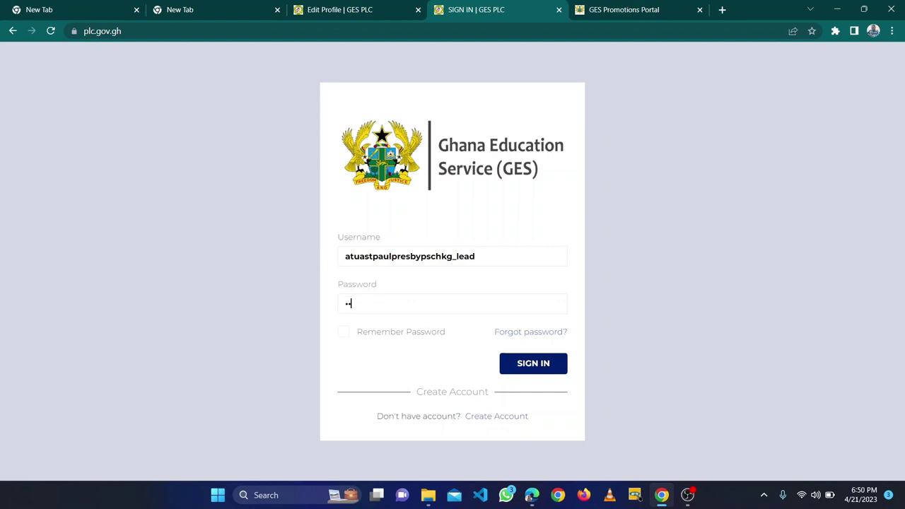
text(••••)
key(BackSpace)
key(BackSpace)
key(BackSpace)
text(••••••••••)
click(395, 335)
Step: Sign in as the new Curriculum Lead and view the dashboard's Submissions and Activity Summary
click(534, 364)
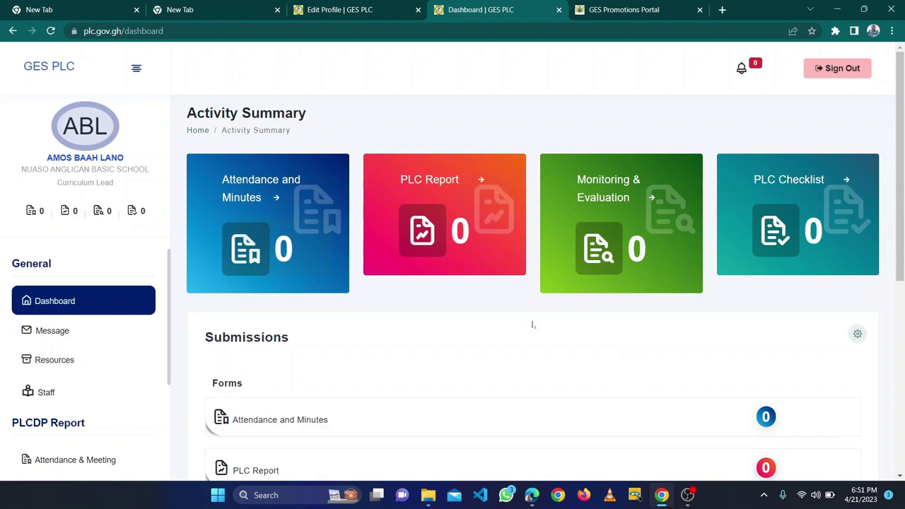
scroll(525, 326, down, 1)
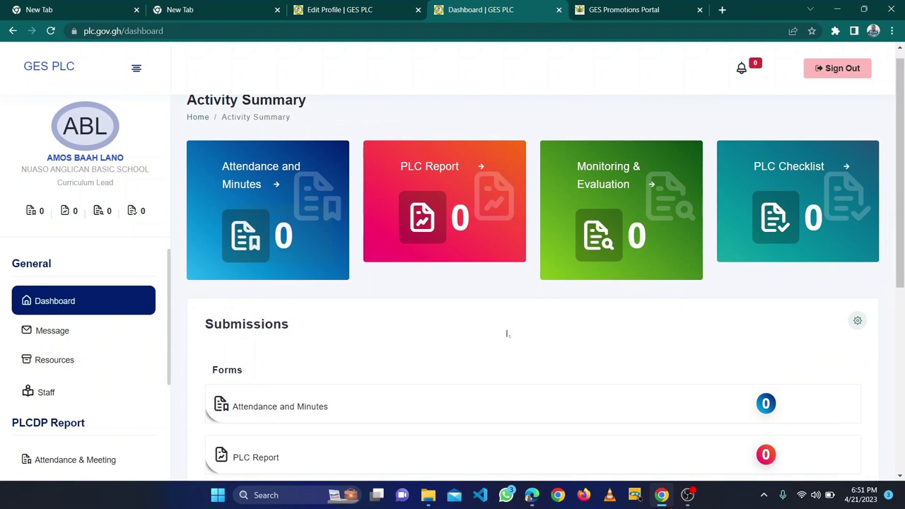
click(793, 178)
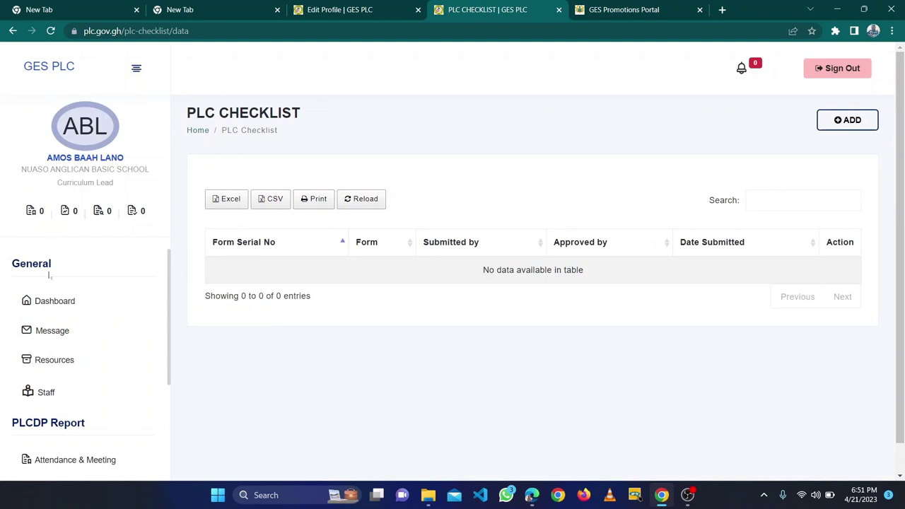
click(48, 300)
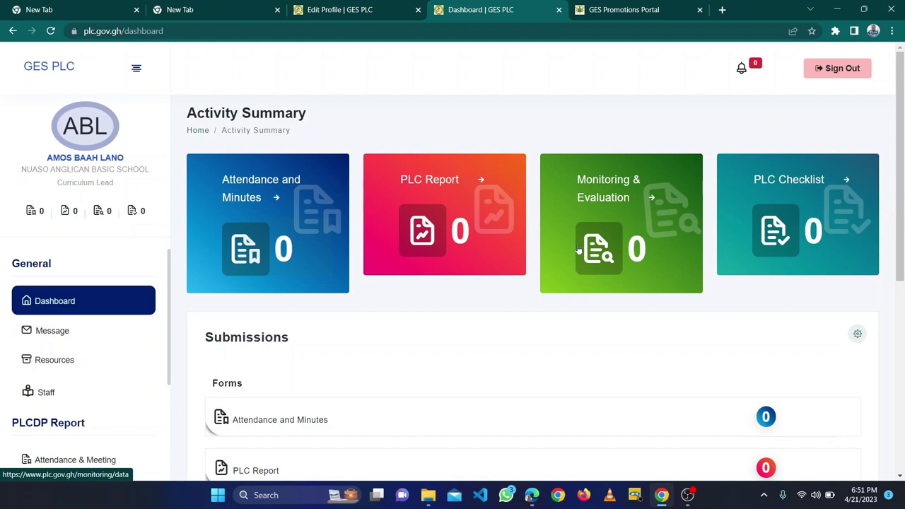
scroll(578, 249, down, 1)
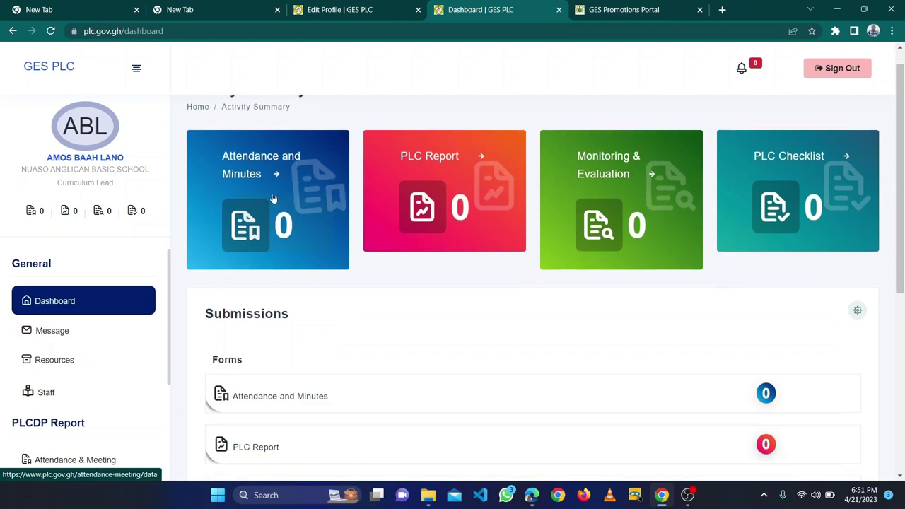
scroll(290, 189, down, 3)
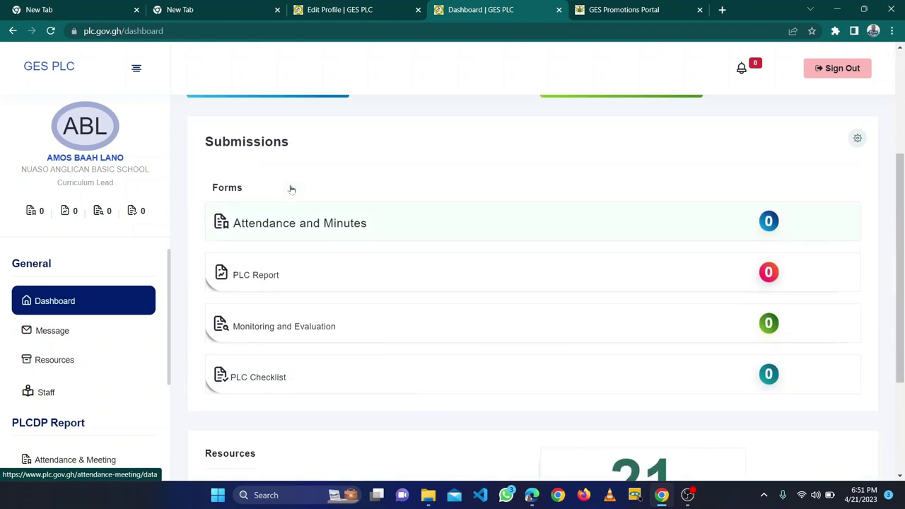
scroll(290, 189, up, 4)
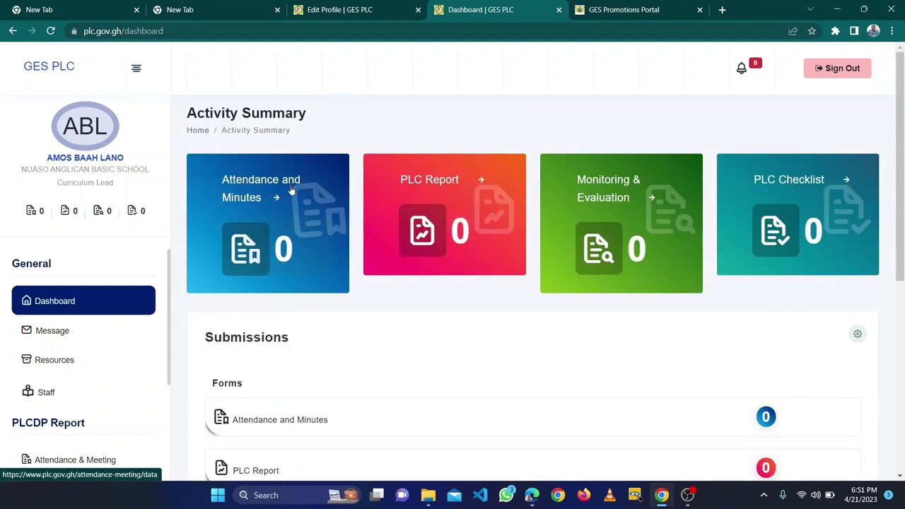
scroll(291, 188, down, 1)
scroll(291, 189, up, 1)
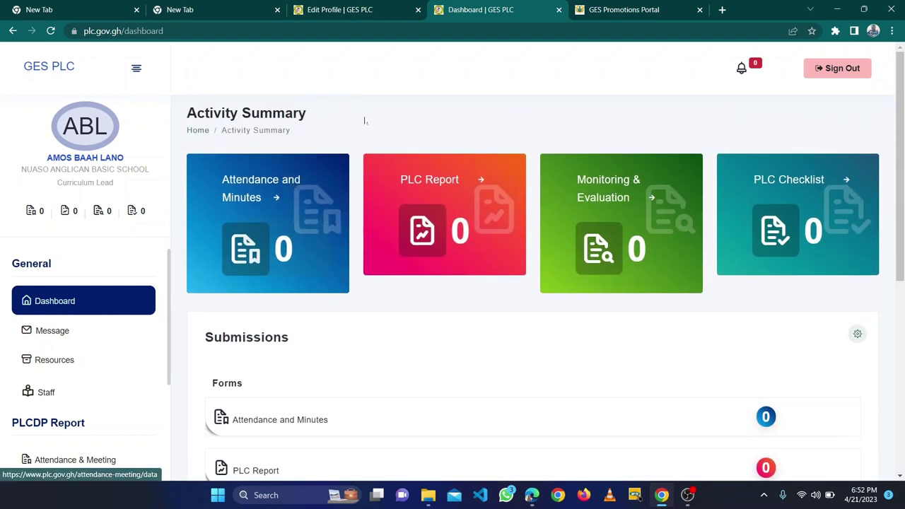